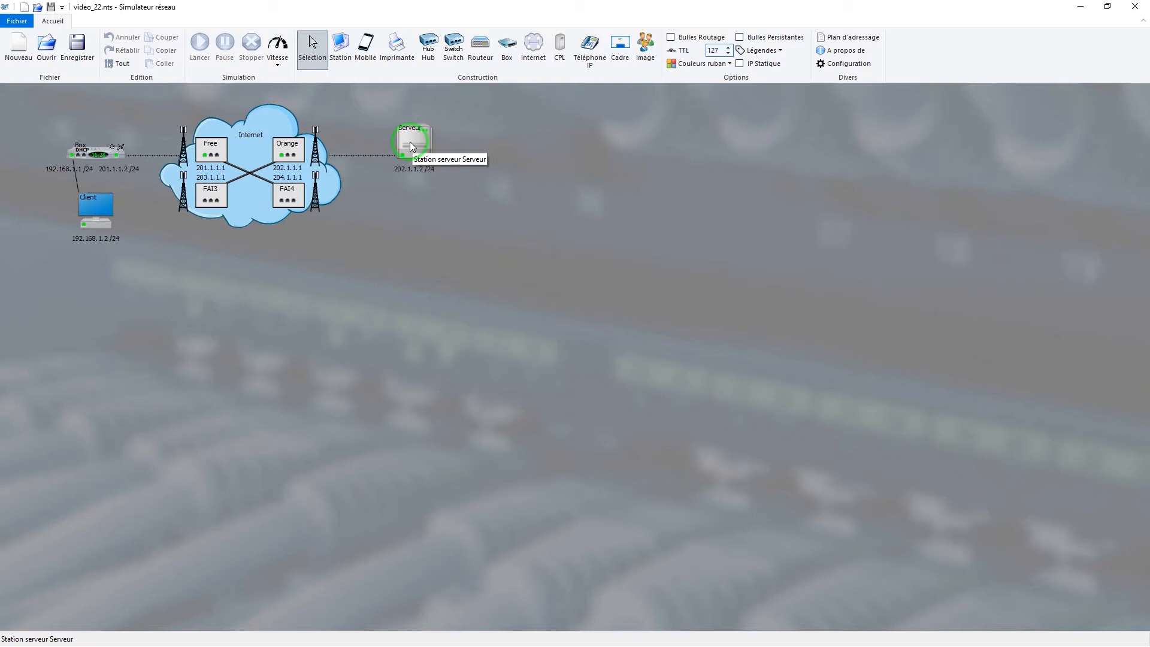
Enable the SSH server application on the Serveur station and check its communication port and self-signed certificate fingerprint
{"action": "double_click", "coordinate": [411, 144]}
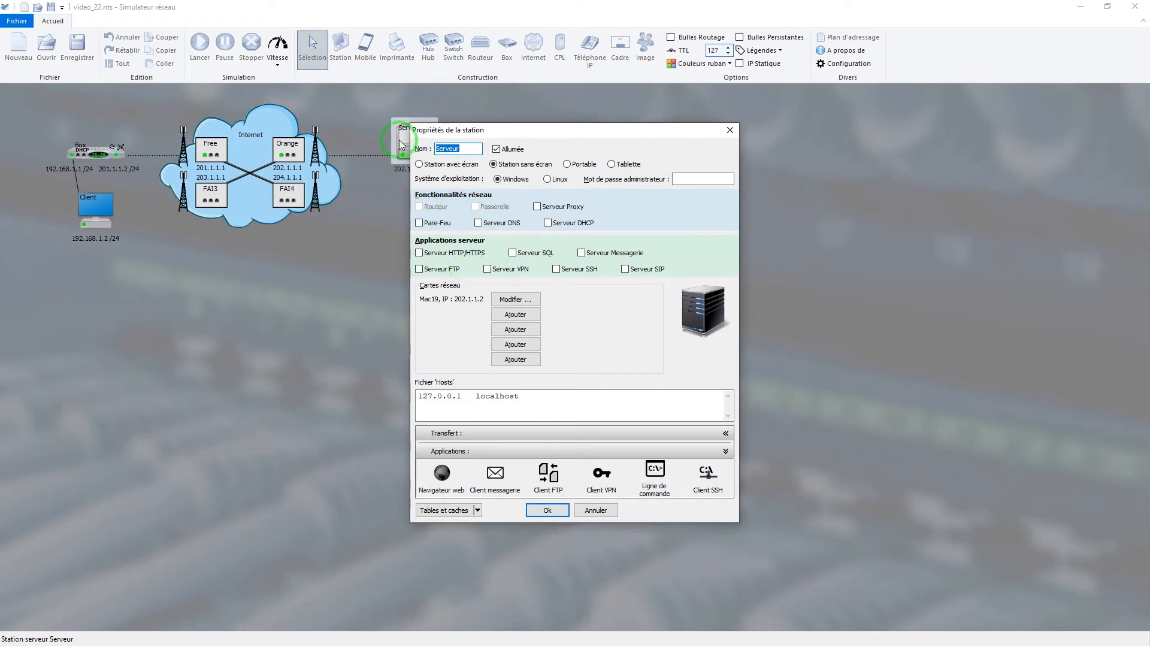
{"action": "left_click", "coordinate": [569, 273]}
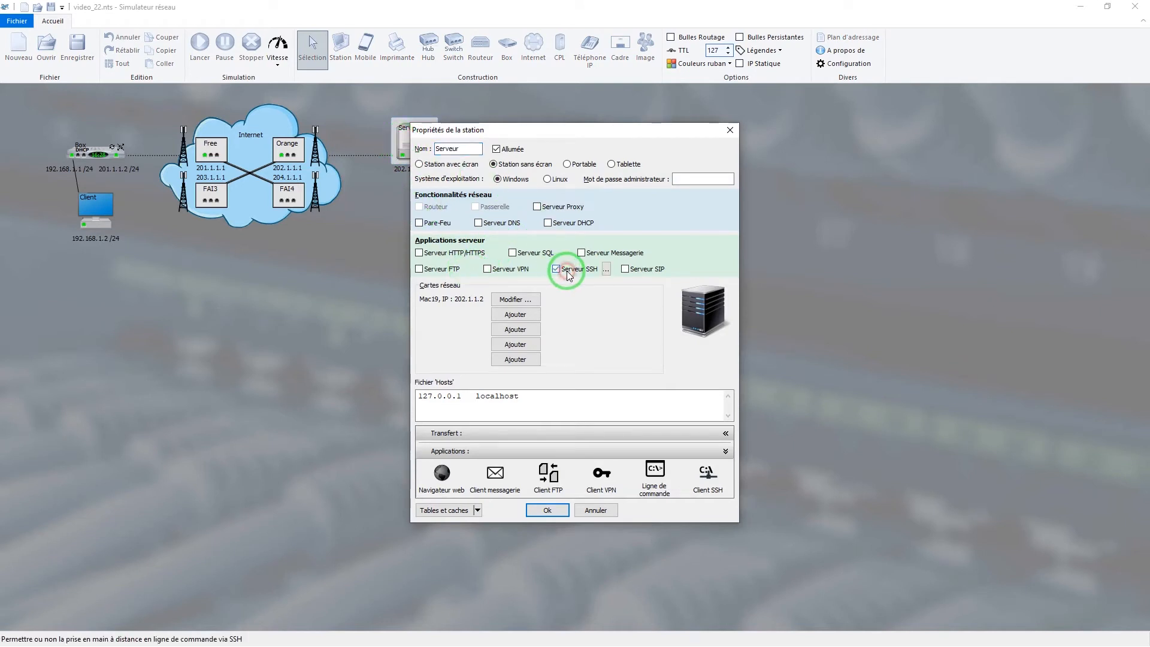
{"action": "left_click", "coordinate": [607, 272]}
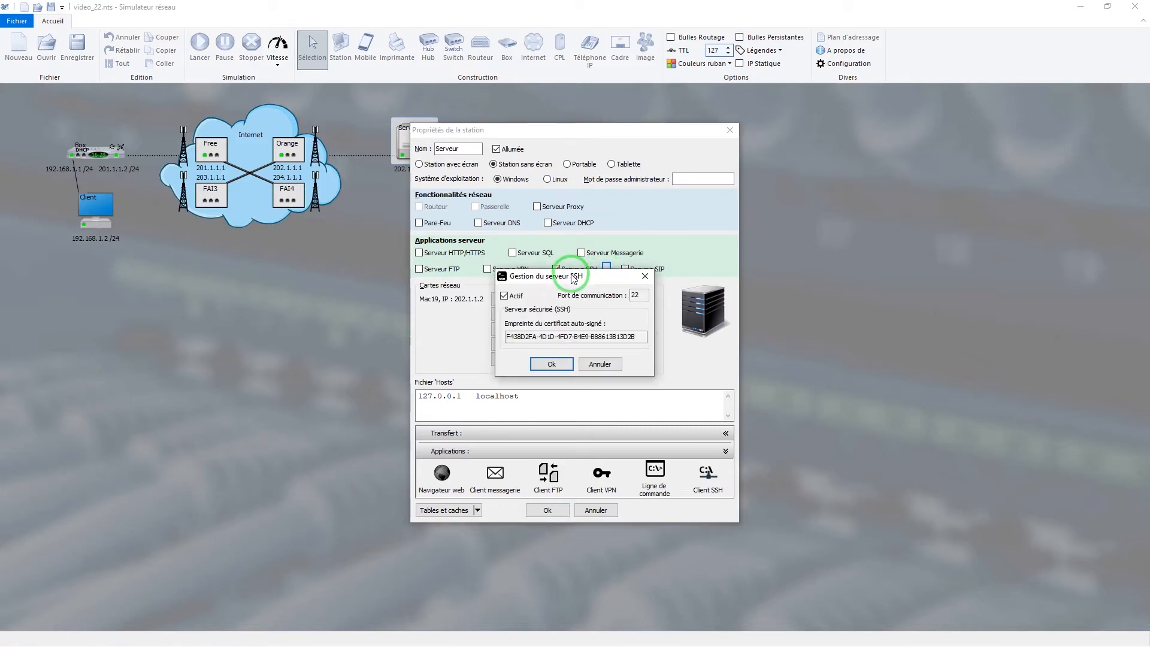
{"action": "left_click_drag", "start_coordinate": [574, 279], "coordinate": [579, 296]}
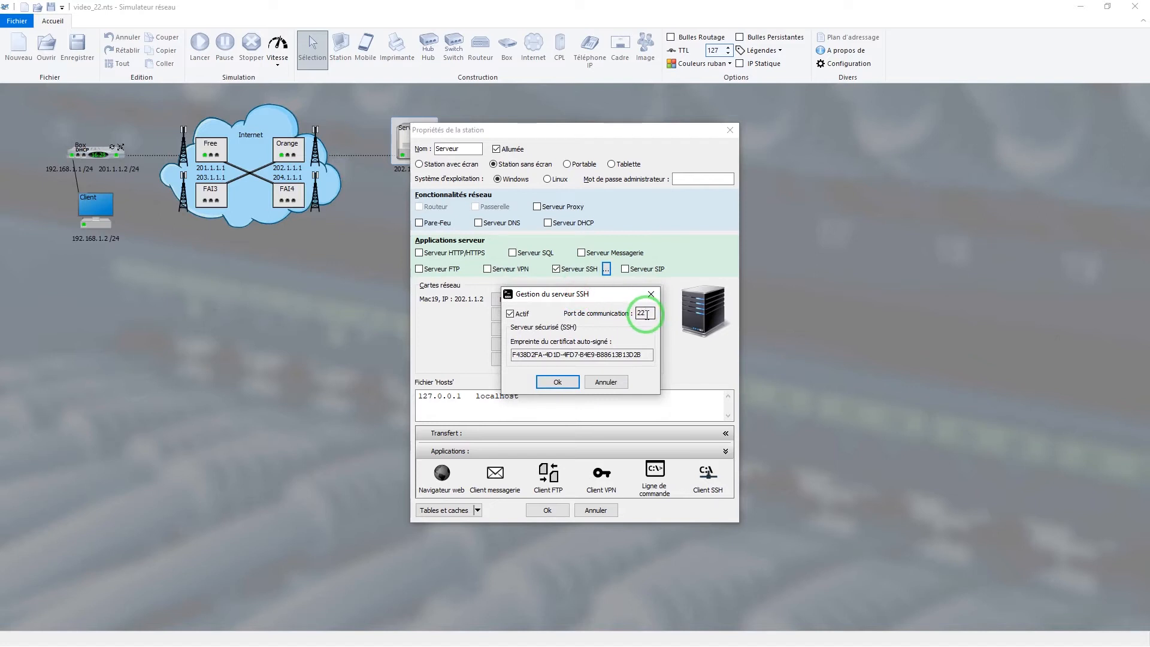
{"action": "left_click", "coordinate": [644, 356]}
{"action": "left_click_drag", "start_coordinate": [644, 355], "coordinate": [494, 359]}
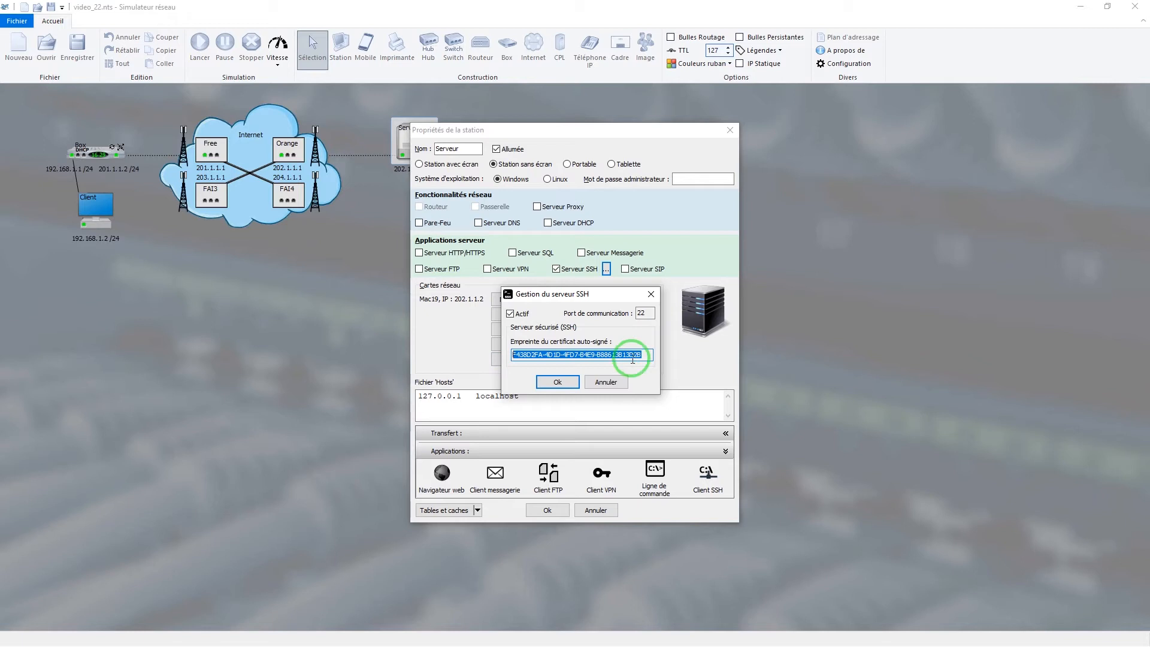
{"action": "left_click", "coordinate": [641, 355]}
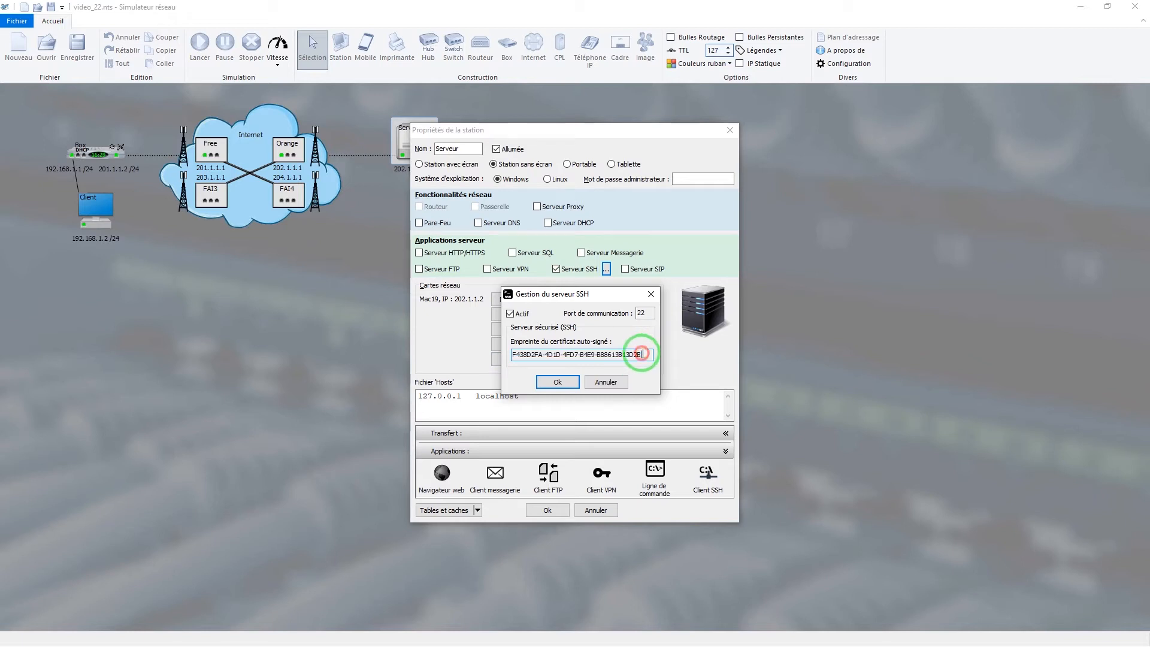
{"action": "left_click", "coordinate": [557, 387]}
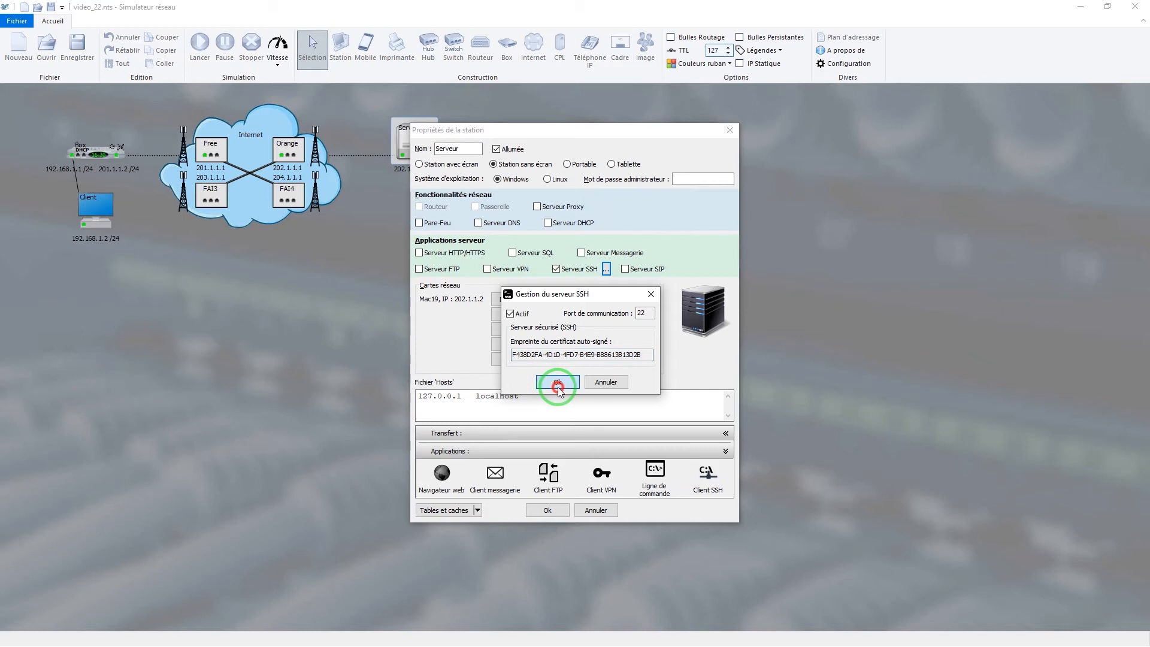
{"action": "left_click", "coordinate": [557, 386]}
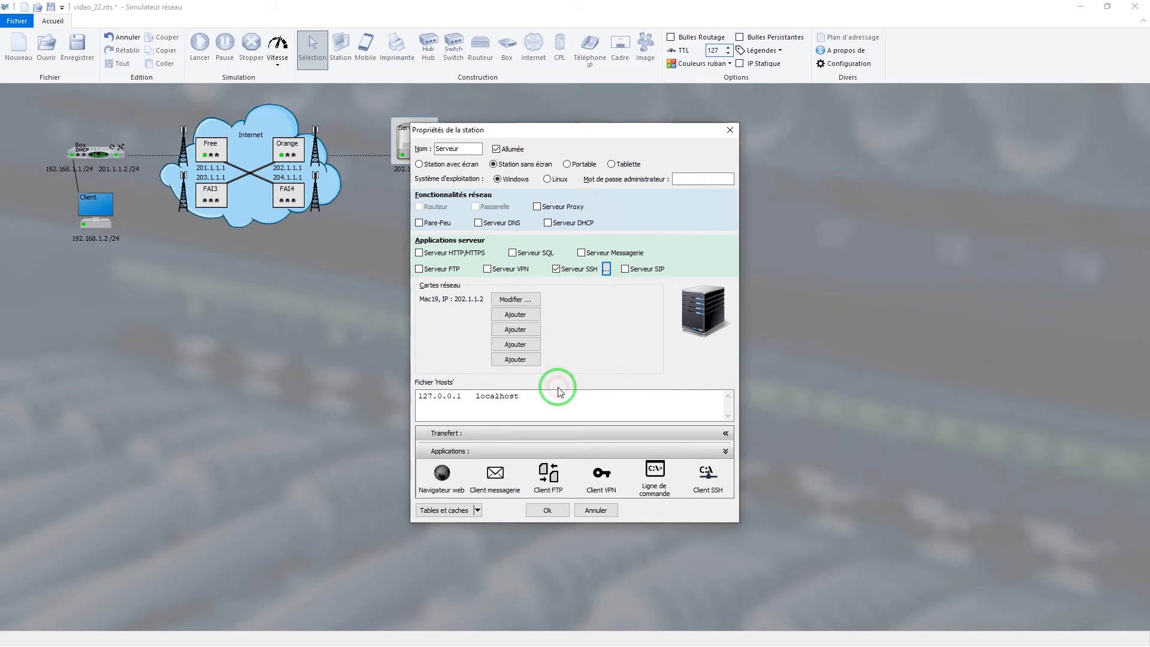
Set the Serveur station's administrator password, choose Linux as its operating system, and save the station properties
{"action": "left_click_drag", "start_coordinate": [504, 132], "coordinate": [545, 131]}
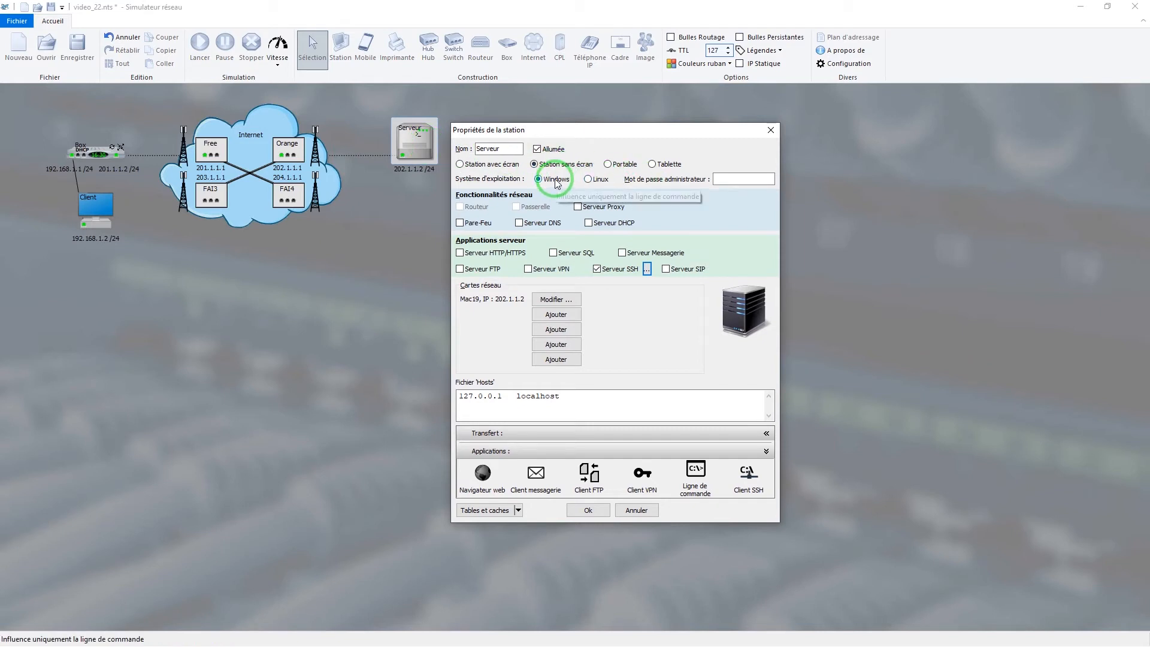
{"action": "left_click", "coordinate": [717, 179]}
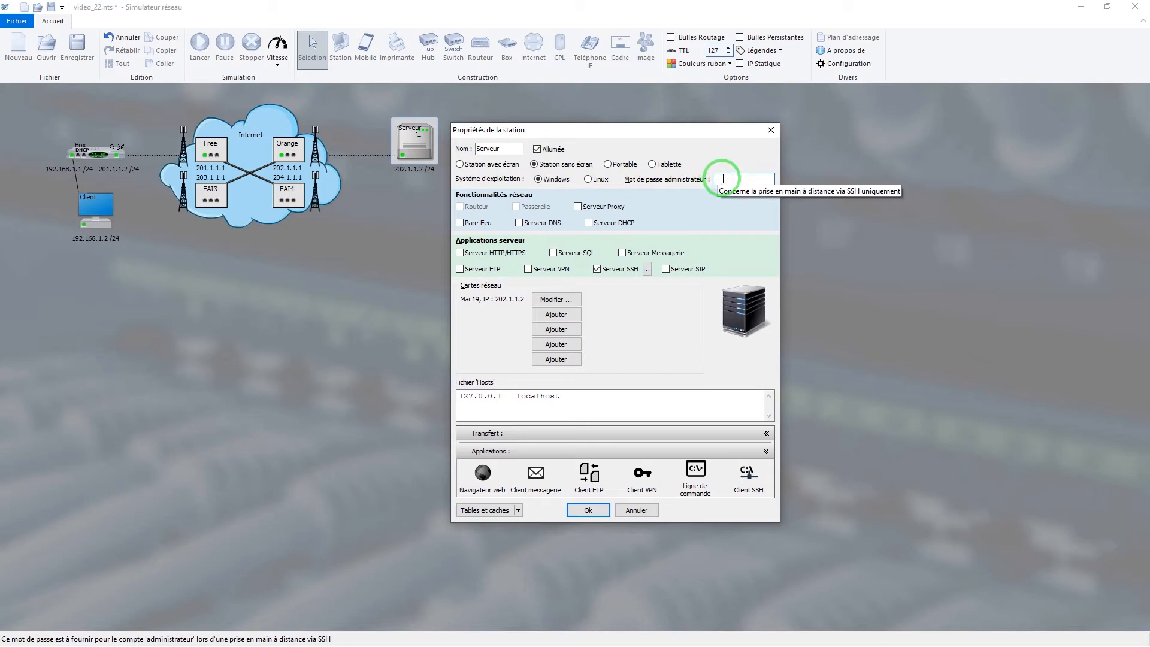
{"action": "type", "text": "secret"}
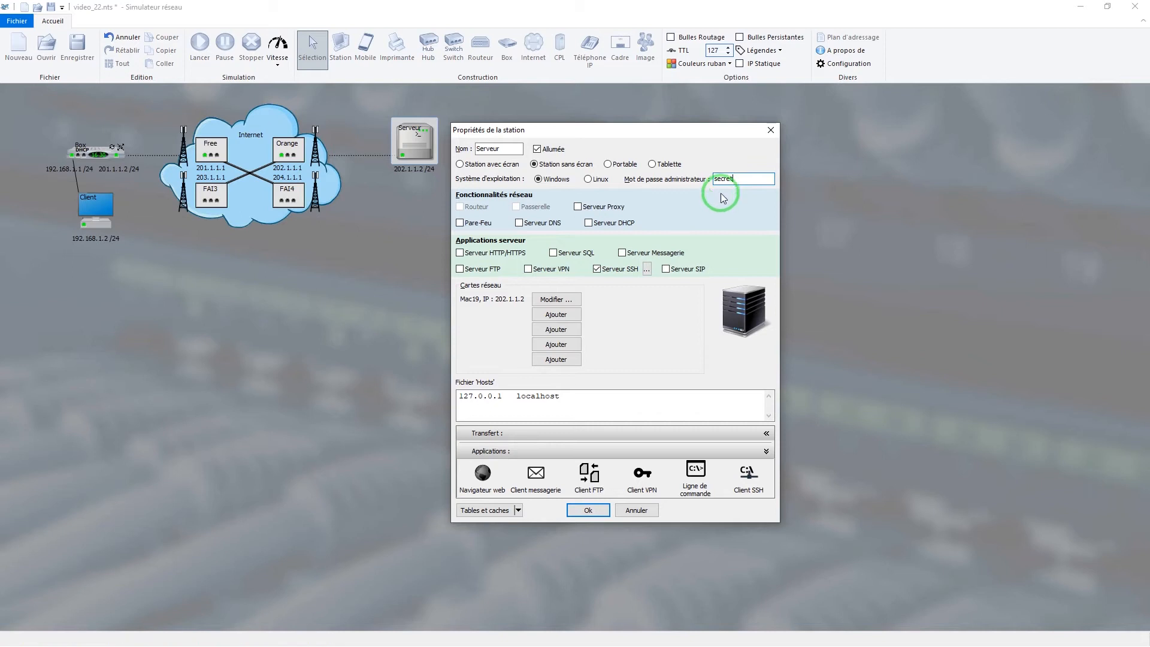
{"action": "left_click", "coordinate": [593, 181]}
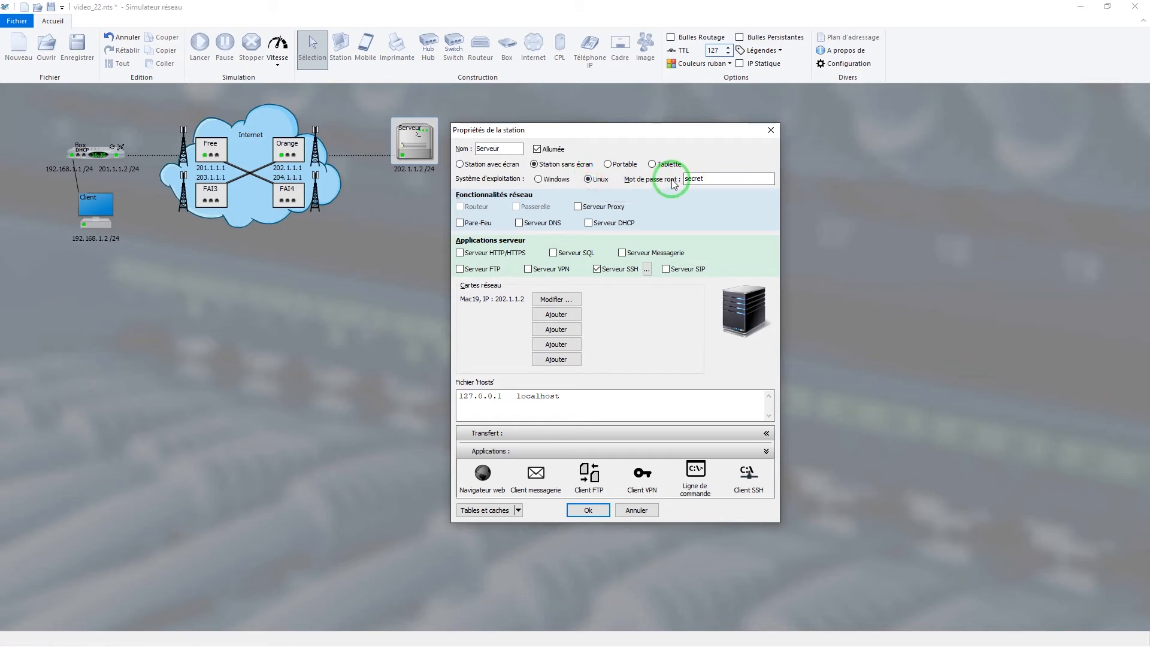
{"action": "left_click", "coordinate": [553, 181]}
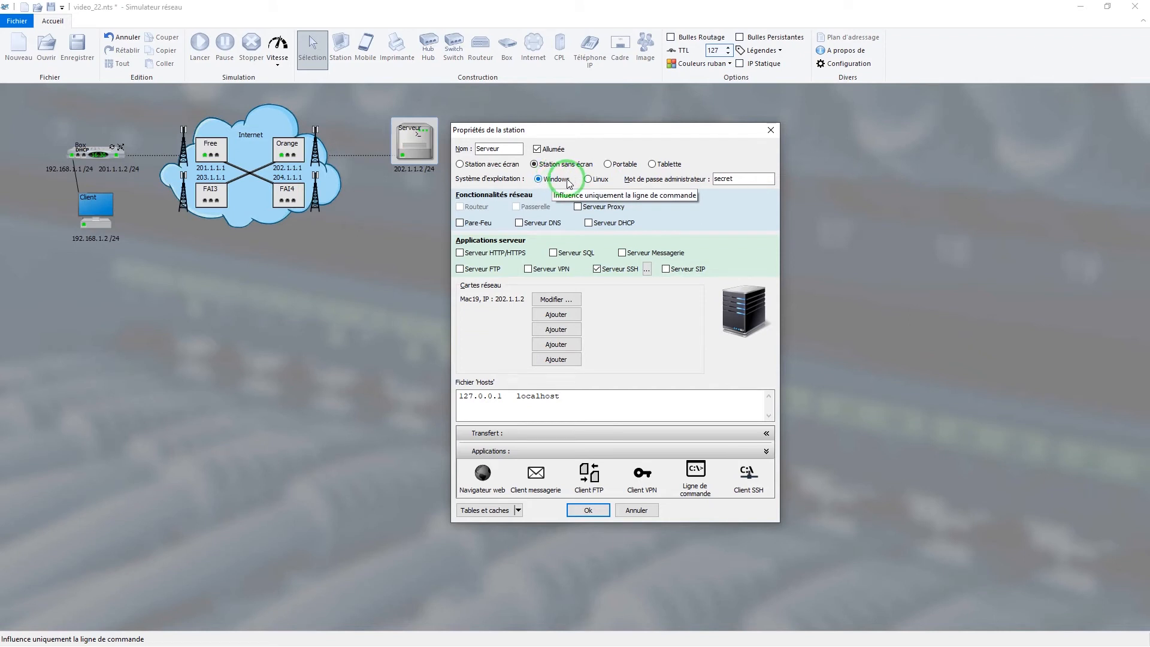
{"action": "left_click", "coordinate": [589, 180]}
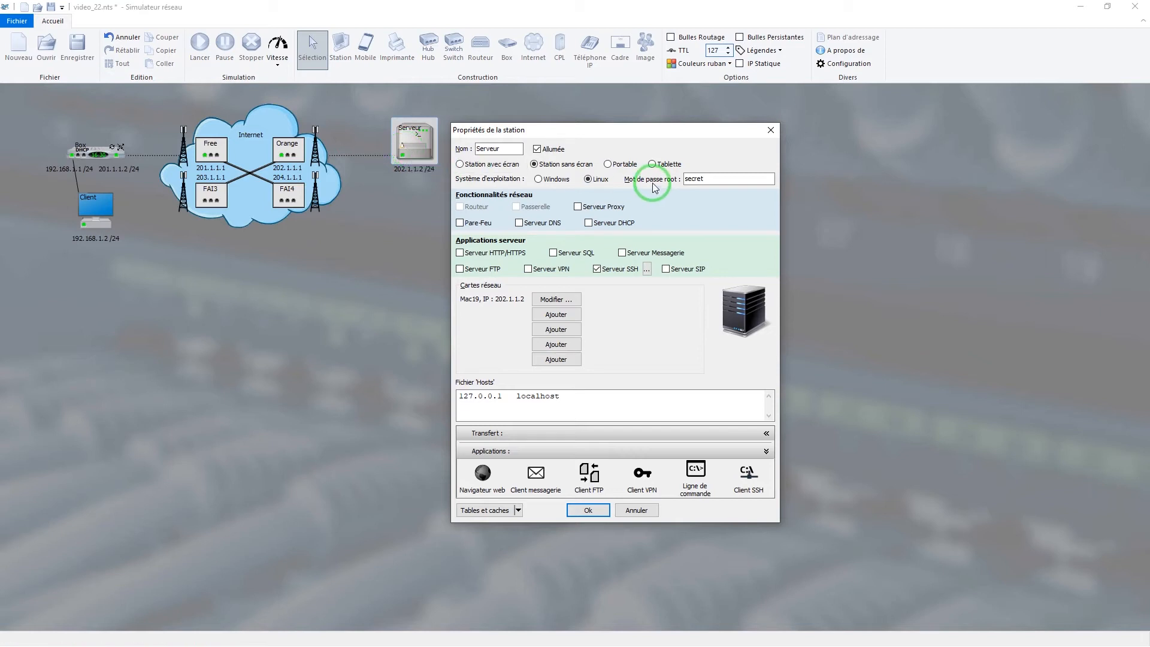
{"action": "left_click", "coordinate": [585, 511]}
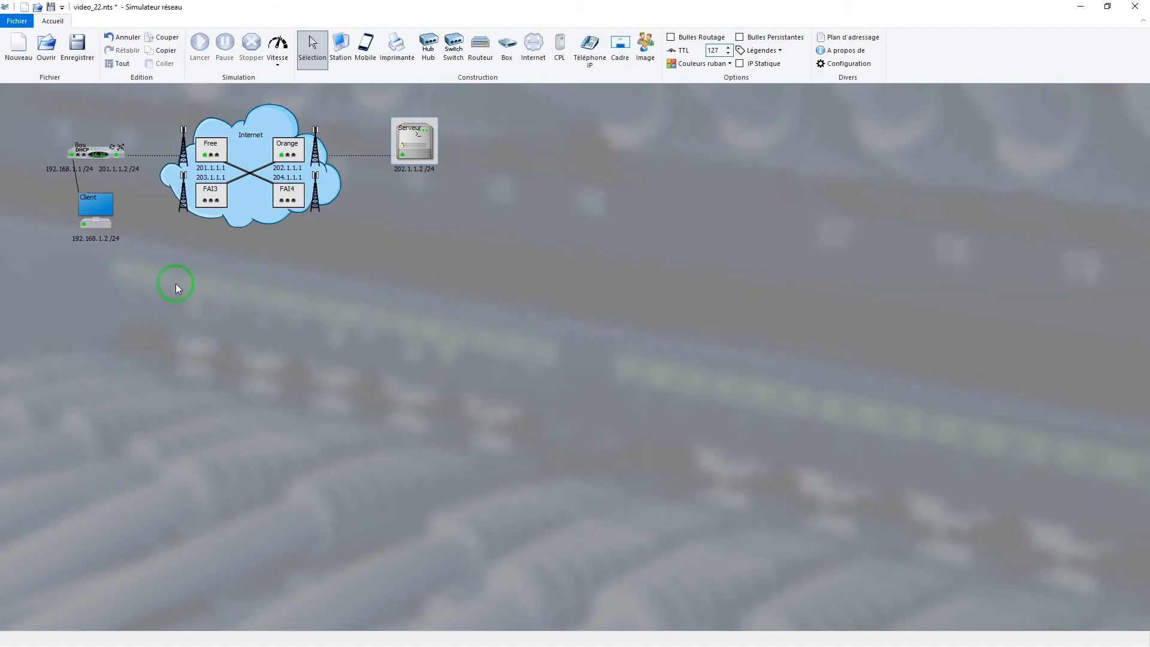
Open the SSH client on the Client station and set the server address to 202.1.1.2
{"action": "right_click", "coordinate": [89, 201]}
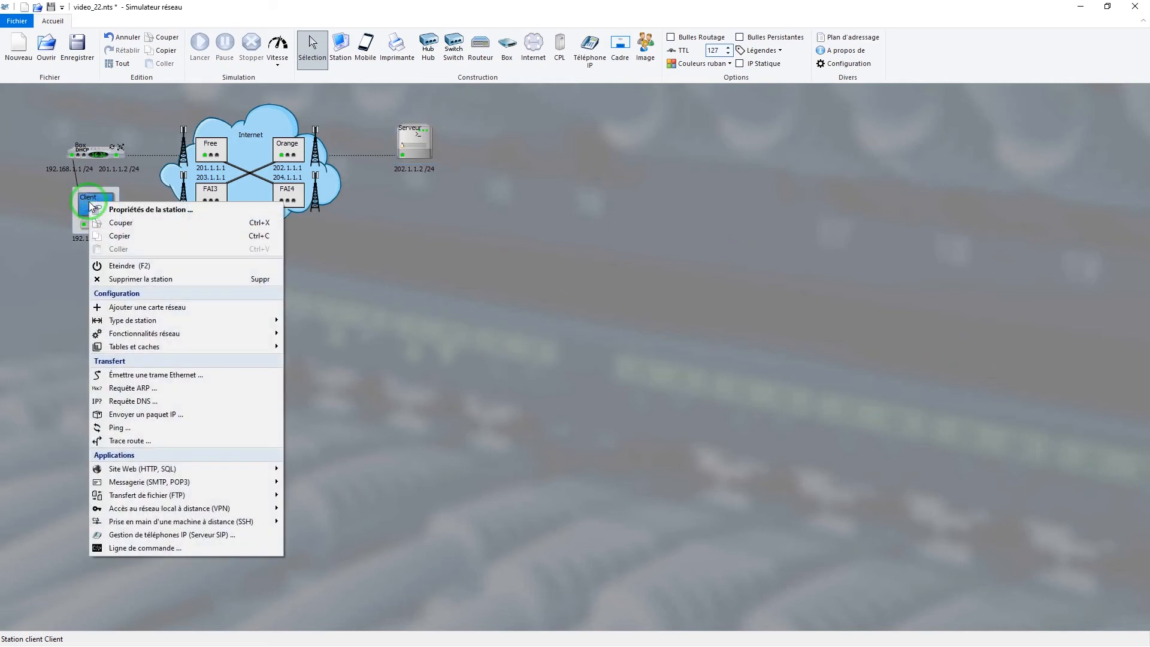
{"action": "mouse_move", "coordinate": [227, 522]}
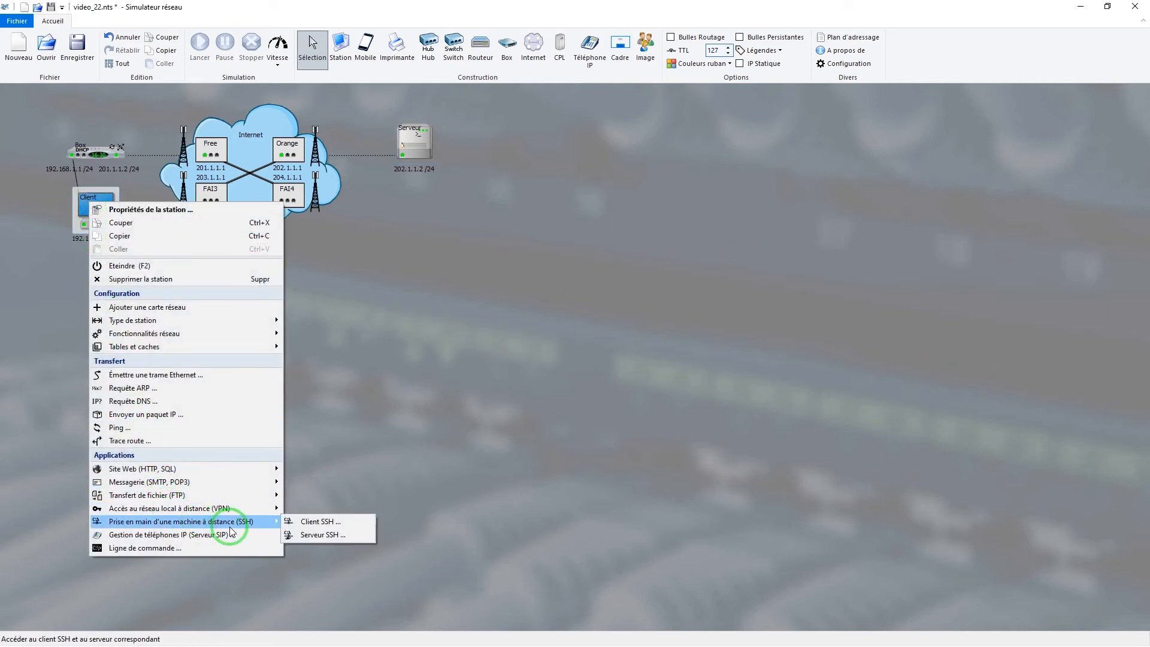
{"action": "left_click", "coordinate": [324, 522]}
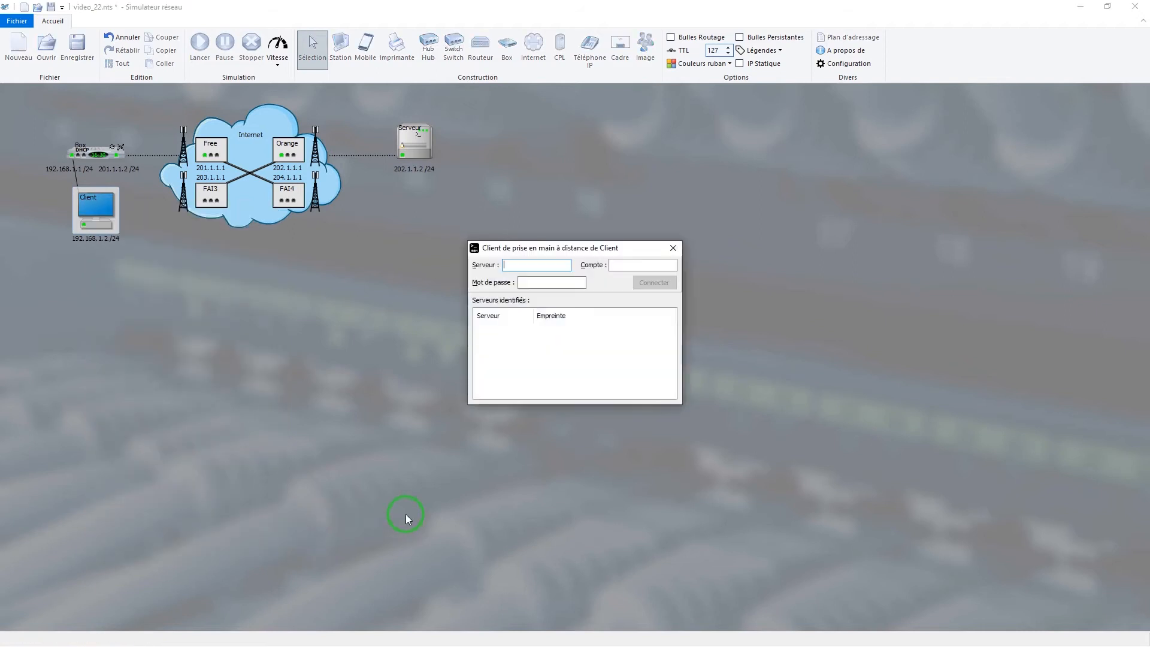
{"action": "left_click", "coordinate": [547, 263]}
{"action": "left_click", "coordinate": [403, 156]}
{"action": "left_click", "coordinate": [403, 156]}
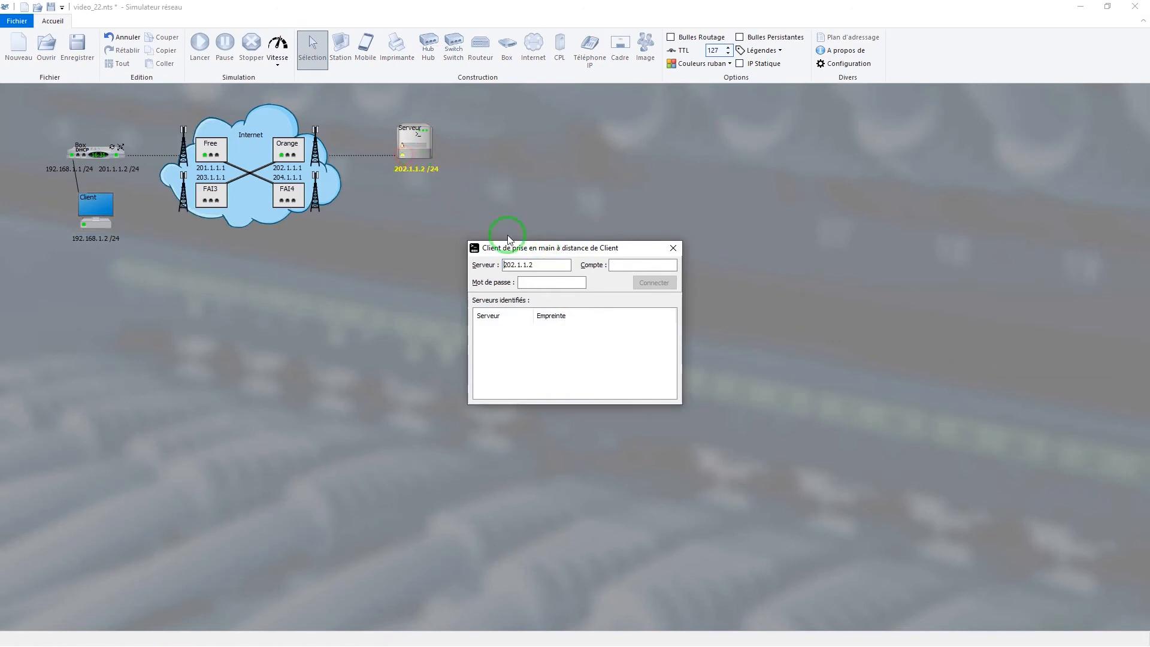
Connect to the server with the account root and its password, and trust the certificate it provides
{"action": "left_click", "coordinate": [628, 264]}
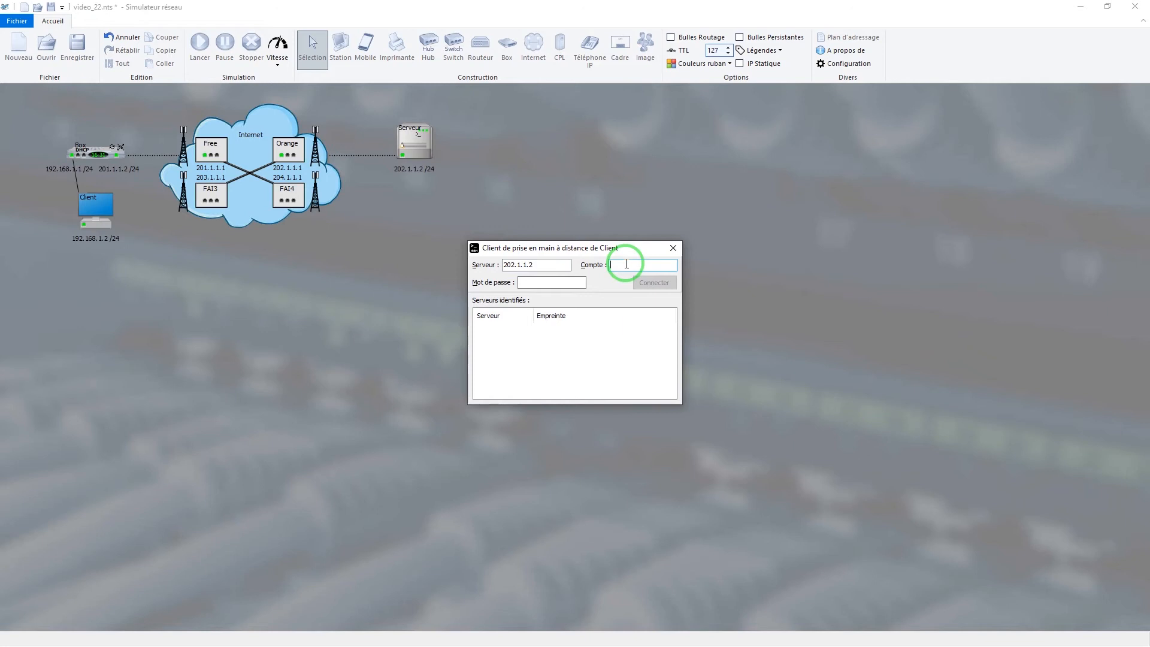
{"action": "type", "text": "root"}
{"action": "key", "text": "Tab"}
{"action": "type", "text": "••••••"}
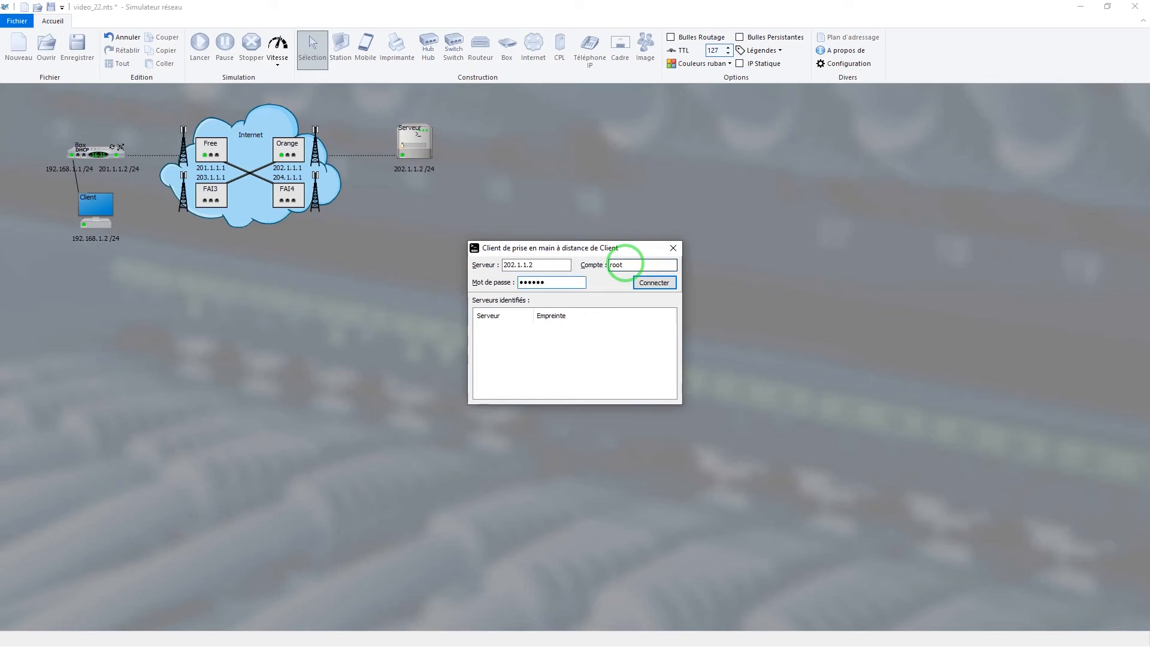
{"action": "left_click", "coordinate": [652, 283]}
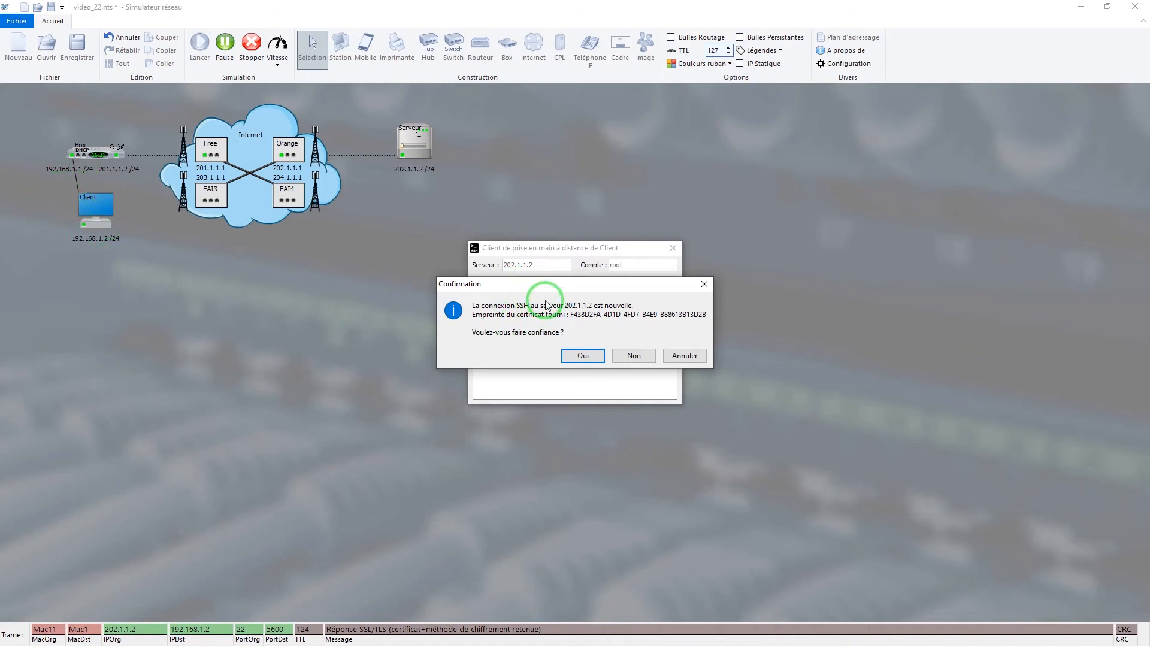
{"action": "left_click", "coordinate": [587, 359]}
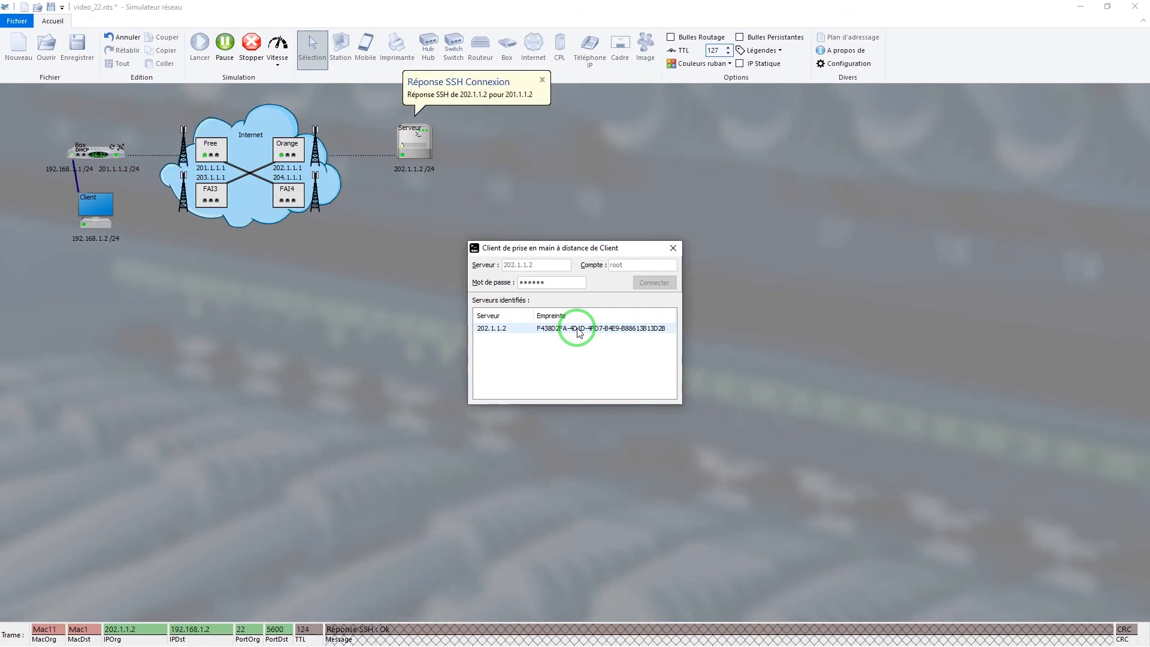
{"action": "double_click", "coordinate": [578, 333]}
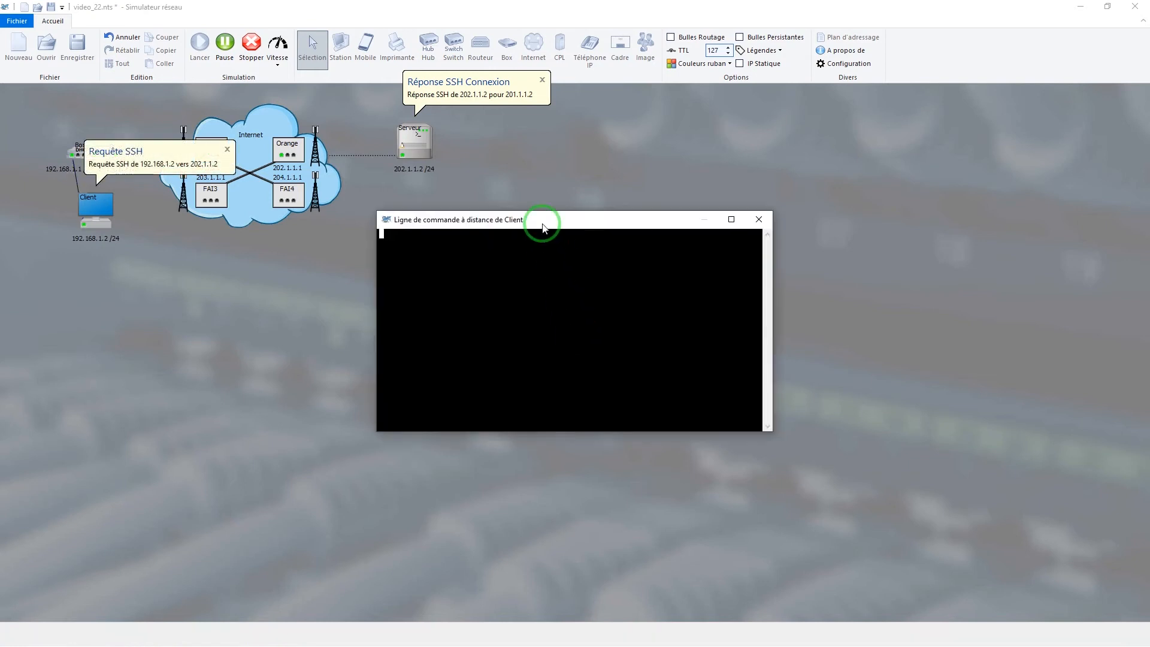
{"action": "left_click_drag", "start_coordinate": [541, 224], "coordinate": [579, 304]}
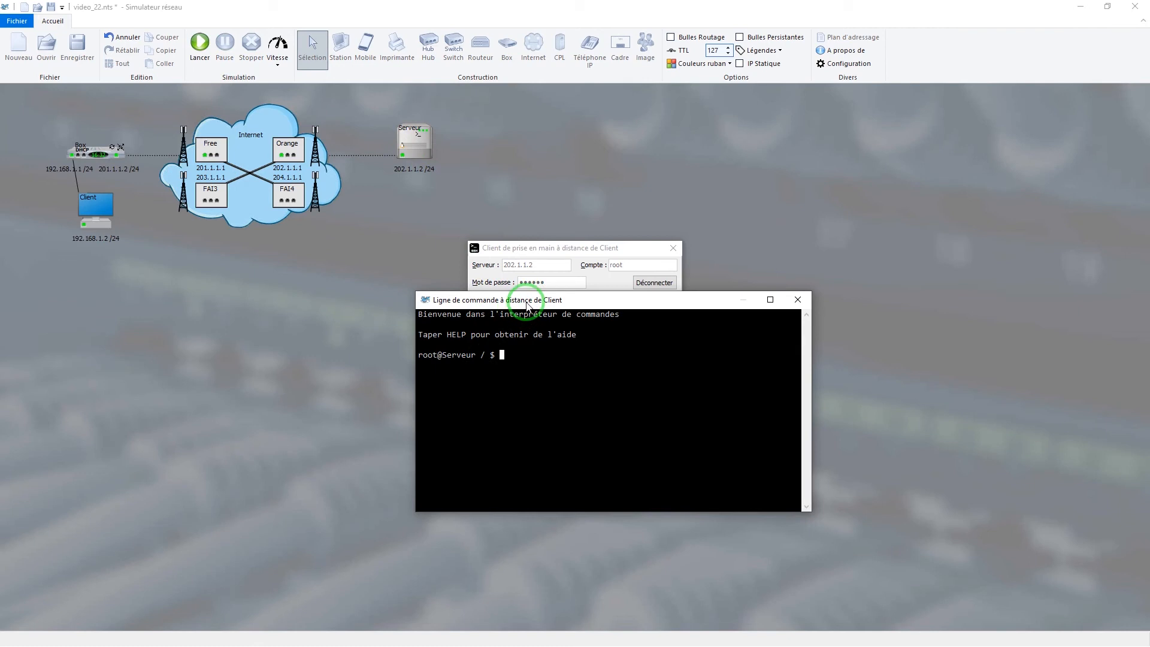
Run the commands ls, help, hostname and route on the server in the remote command line
{"action": "right_click", "coordinate": [418, 139]}
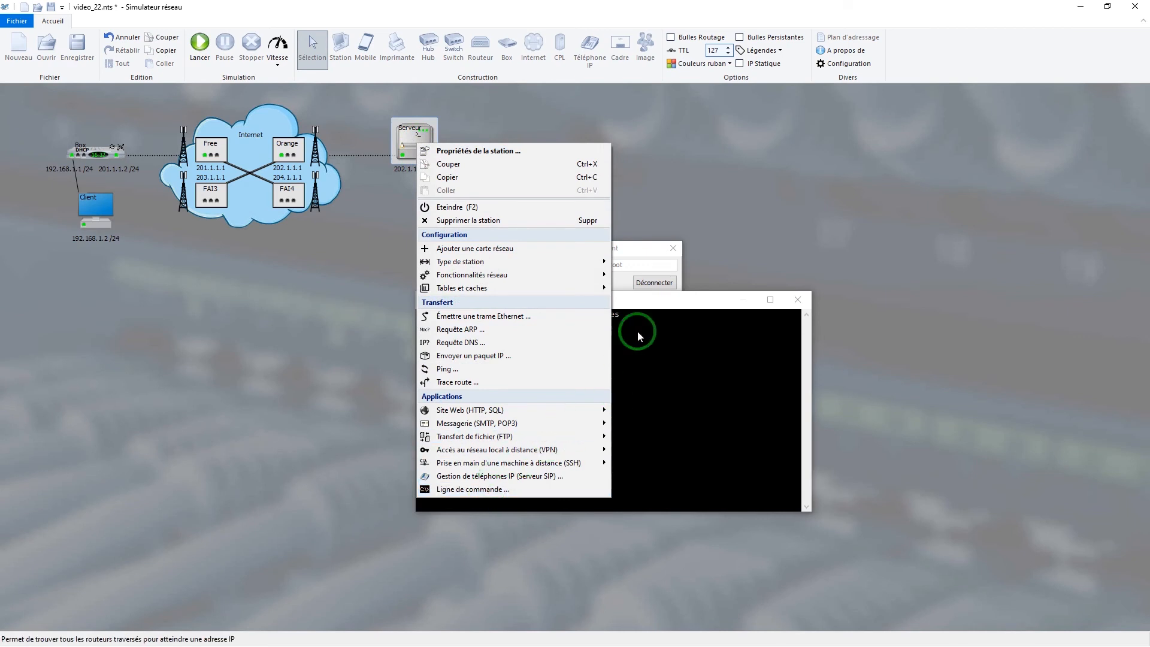
{"action": "left_click", "coordinate": [675, 298]}
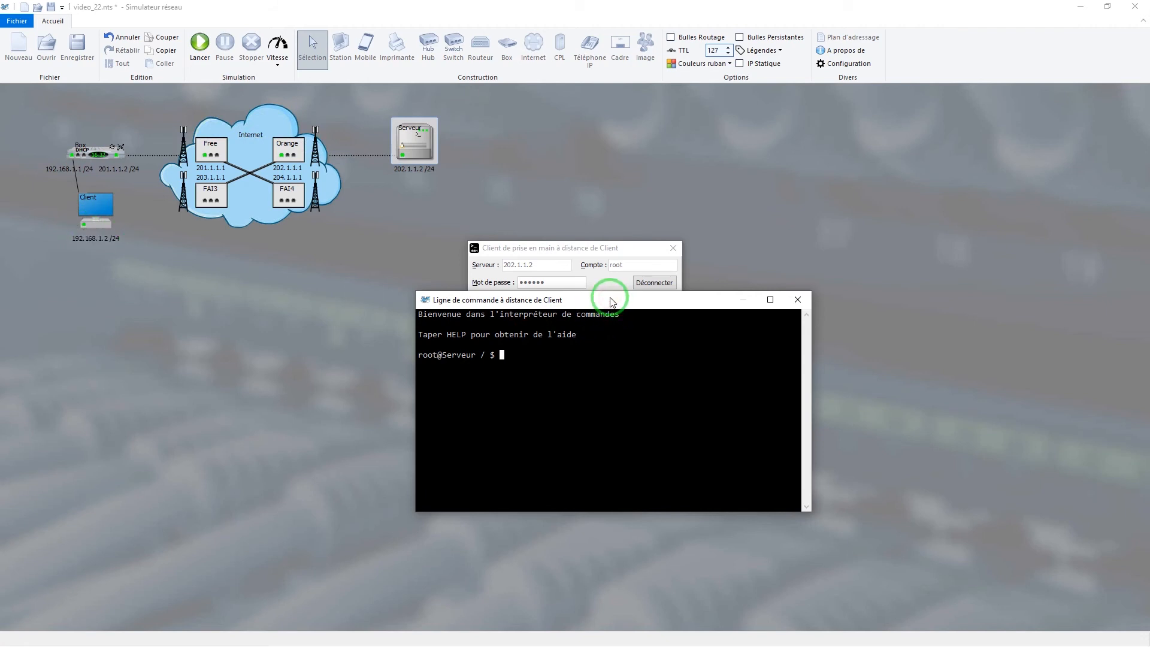
{"action": "type", "text": "ls"}
{"action": "key", "text": "Return"}
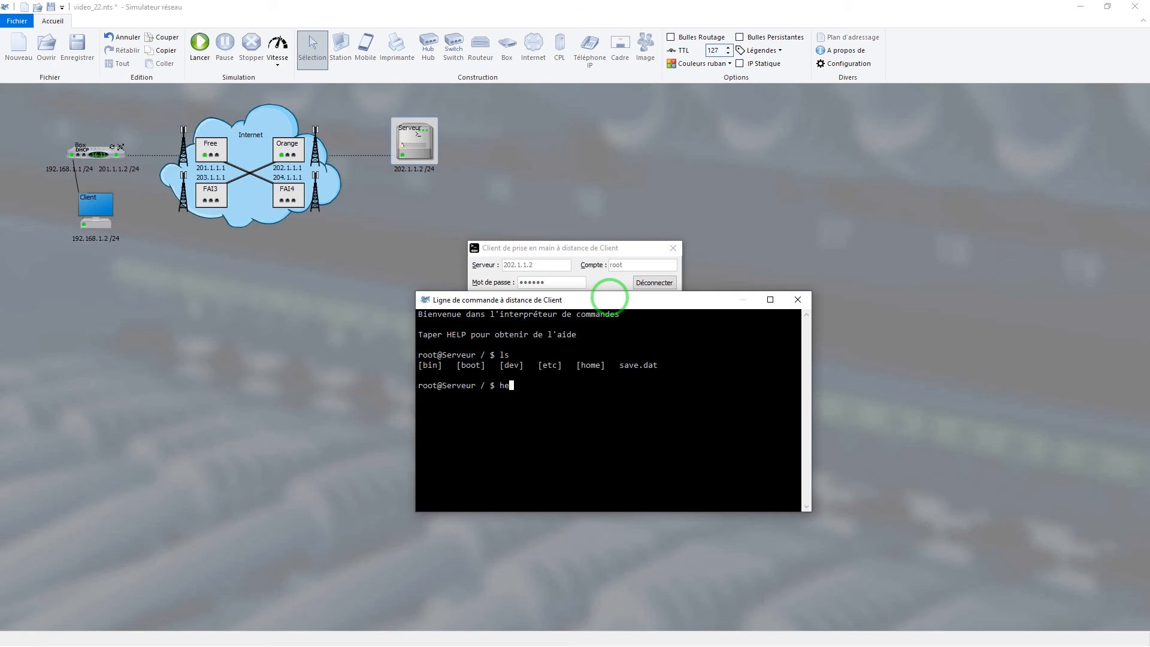
{"action": "key", "text": "Return"}
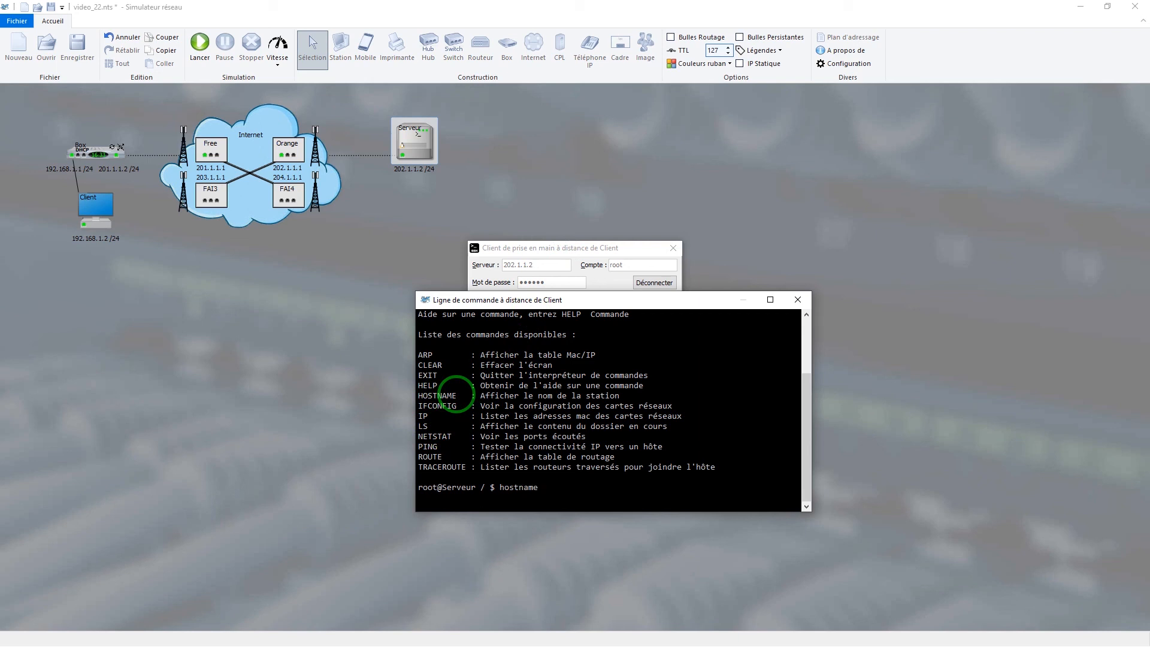
{"action": "key", "text": "Return"}
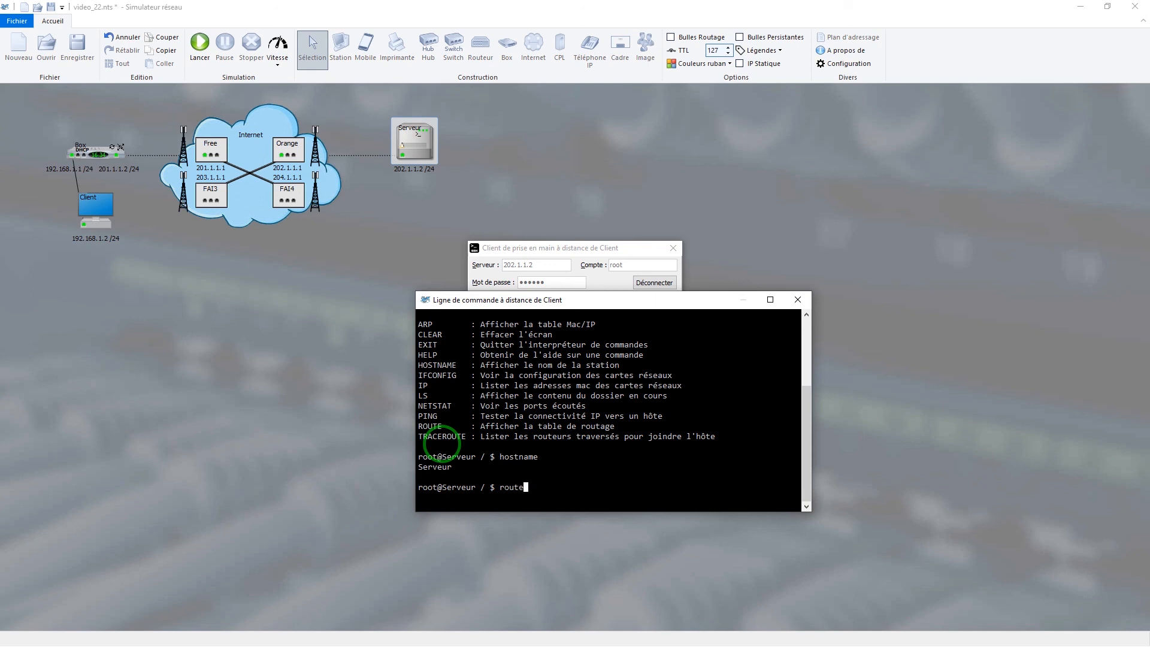
{"action": "key", "text": "Return"}
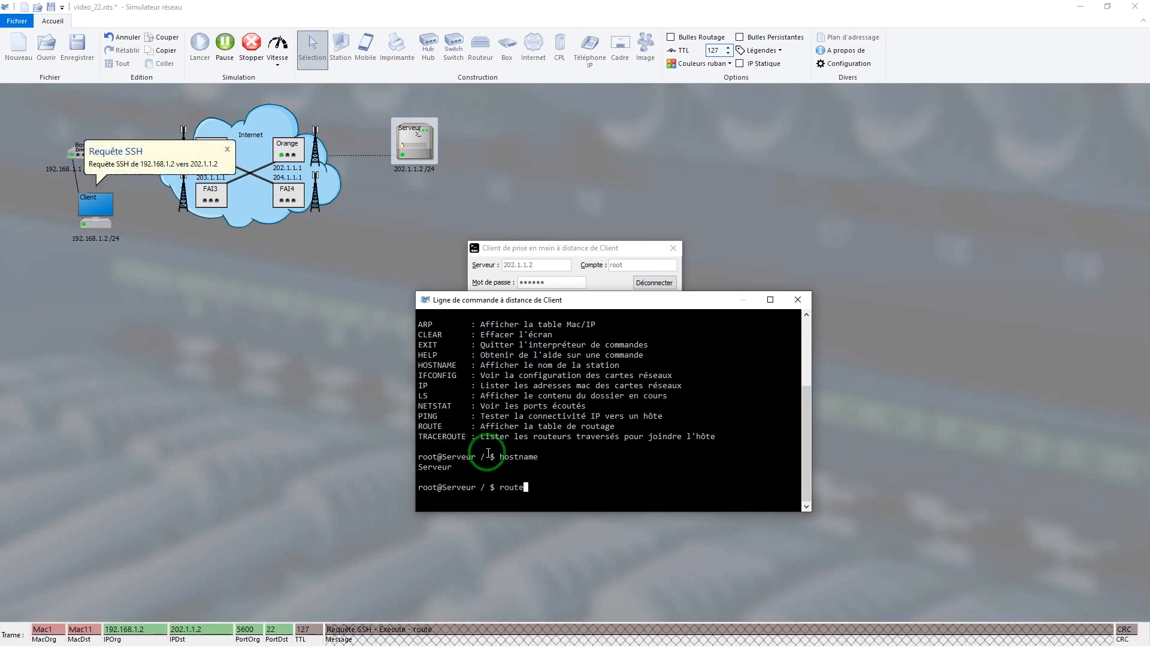